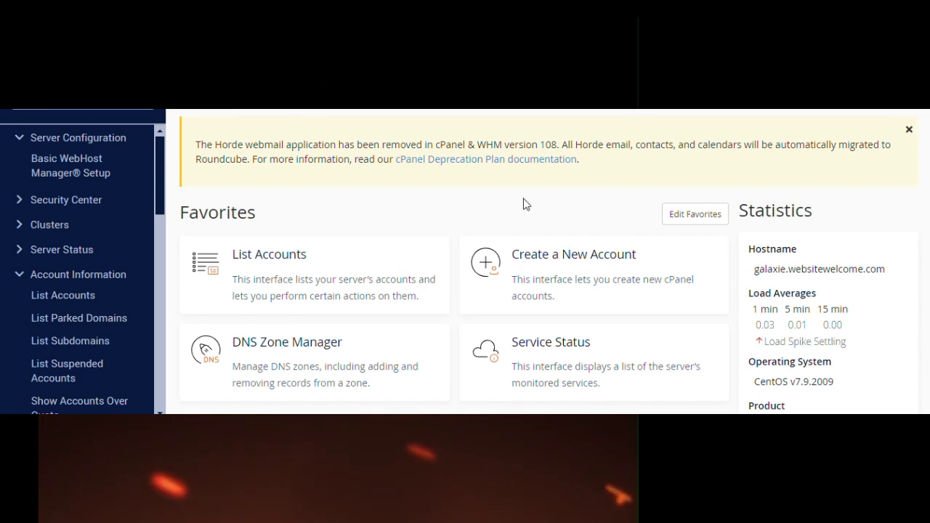
- Look through the WHM home page's favorites and its account, DNS, cPanel and SSL/TLS function lists
scroll(576, 230, down, 1)
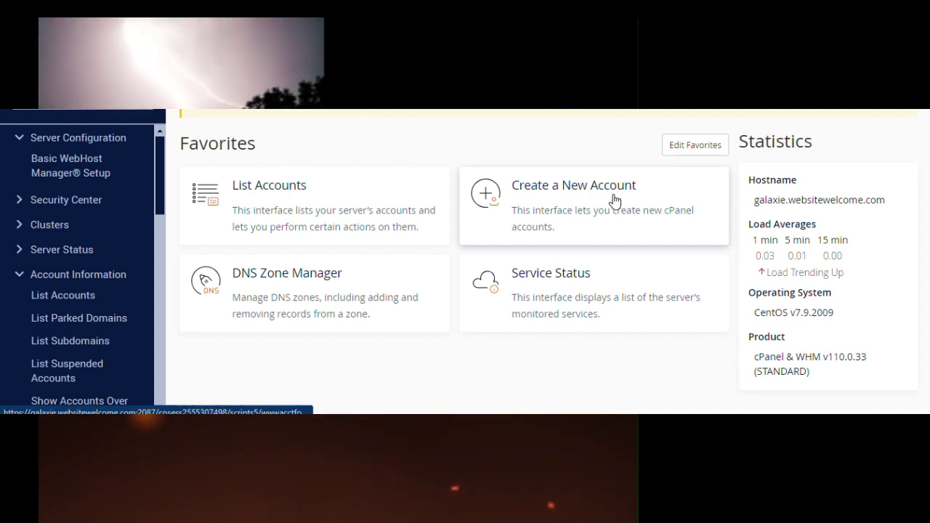
scroll(53, 245, down, 1)
scroll(52, 247, down, 4)
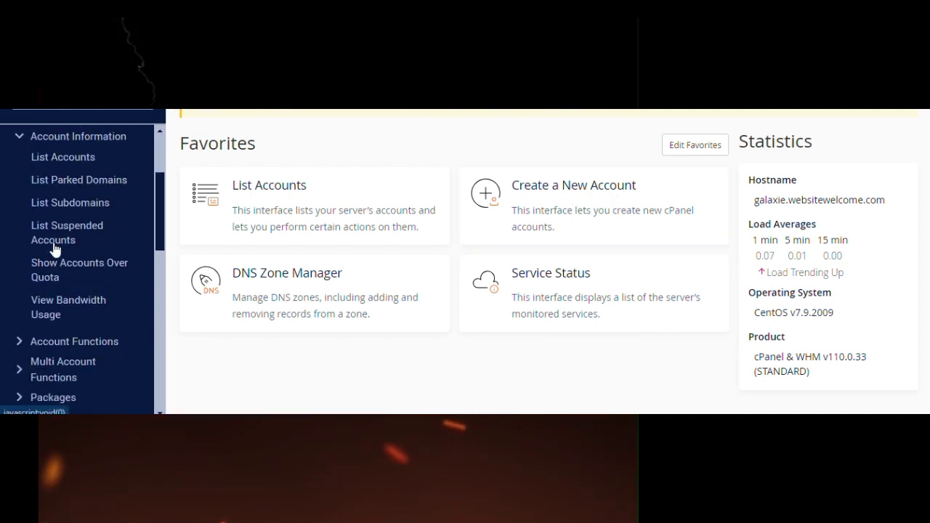
scroll(55, 237, down, 2)
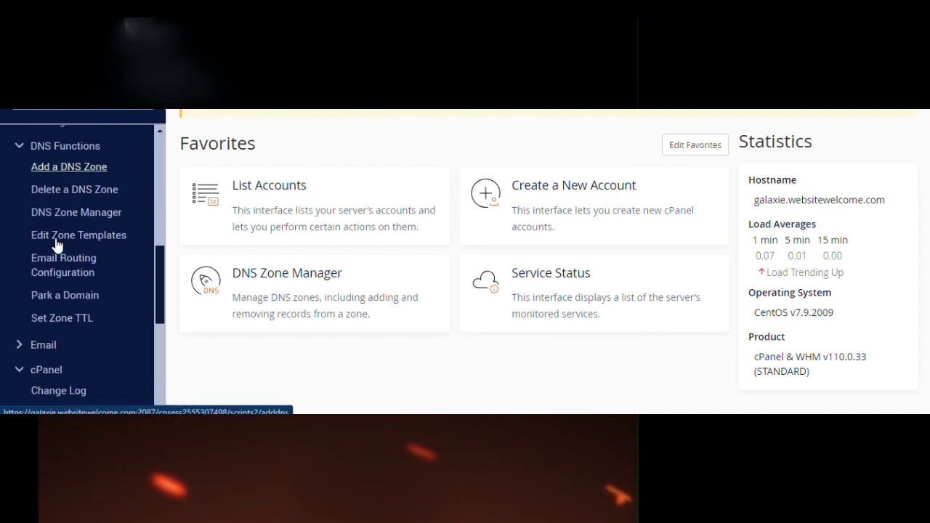
scroll(61, 251, down, 3)
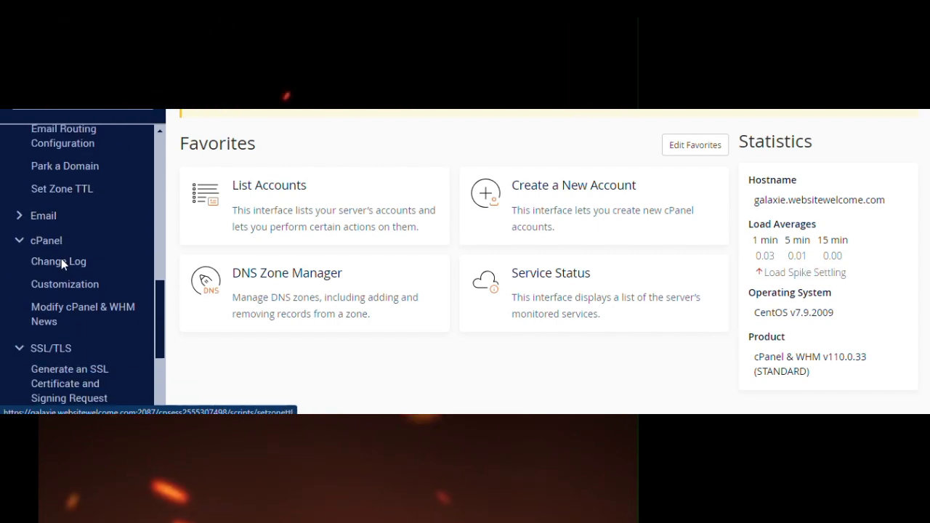
scroll(61, 267, down, 1)
scroll(61, 268, up, 9)
scroll(63, 267, up, 2)
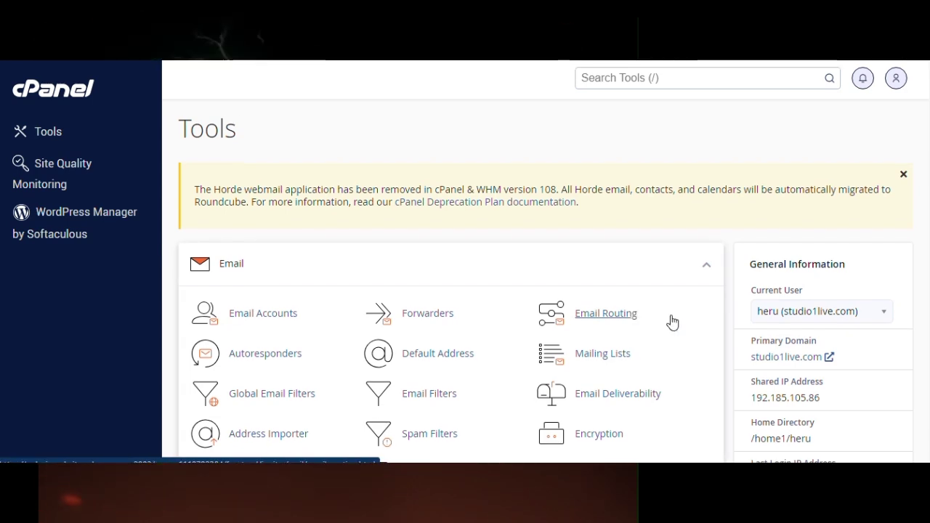
- Look through the cPanel tools, from Email, Files, Databases and Domains to Software, Advanced, Preferences and the Softaculous scripts
scroll(639, 322, down, 1)
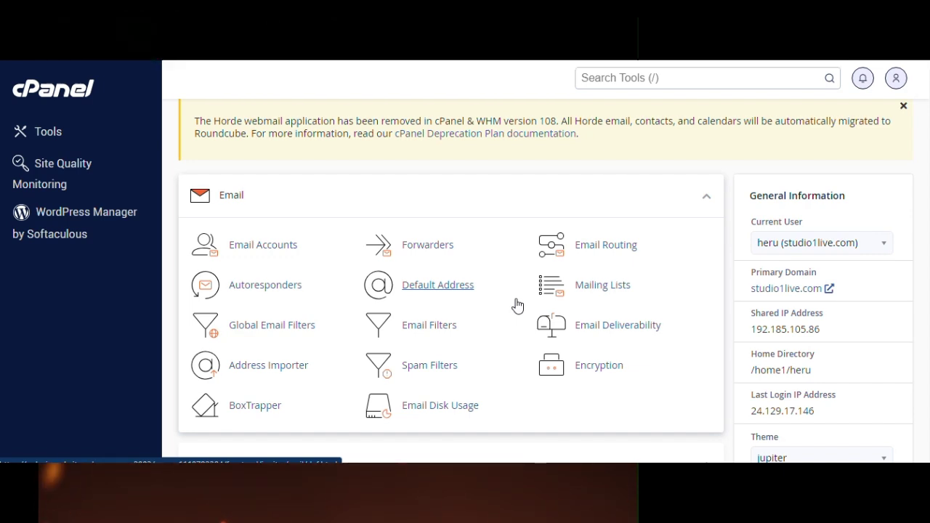
scroll(518, 305, down, 3)
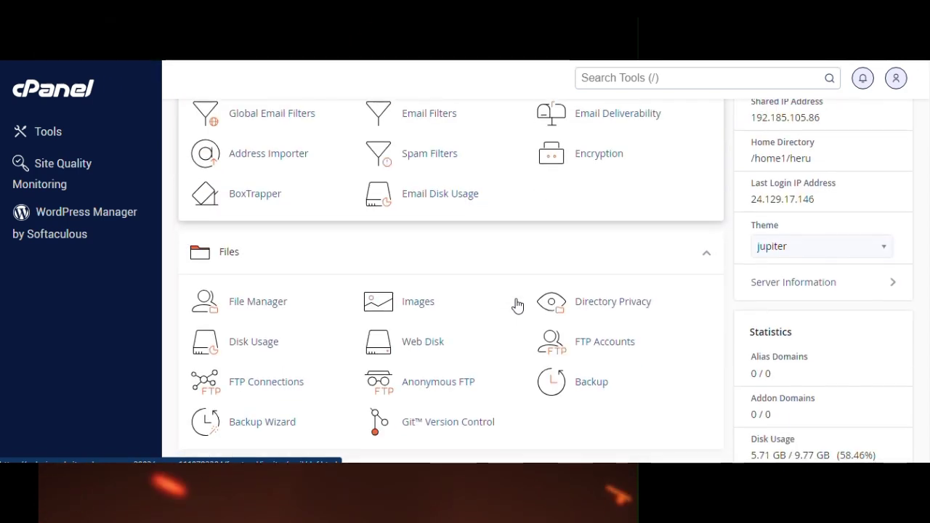
scroll(518, 305, down, 1)
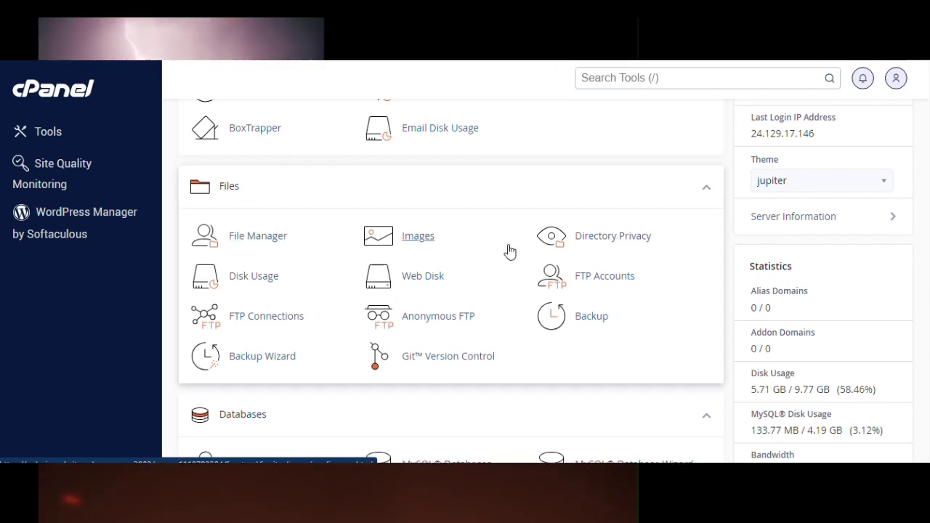
scroll(509, 252, down, 6)
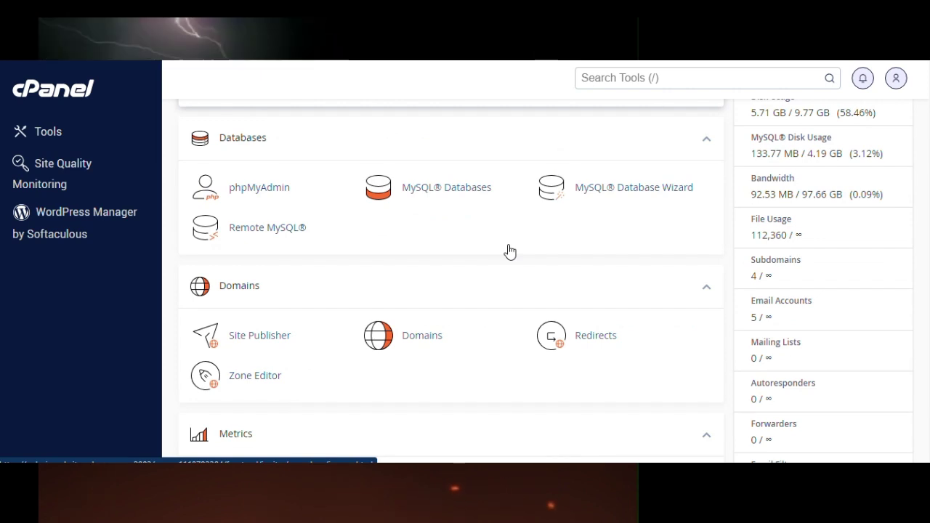
scroll(509, 252, down, 5)
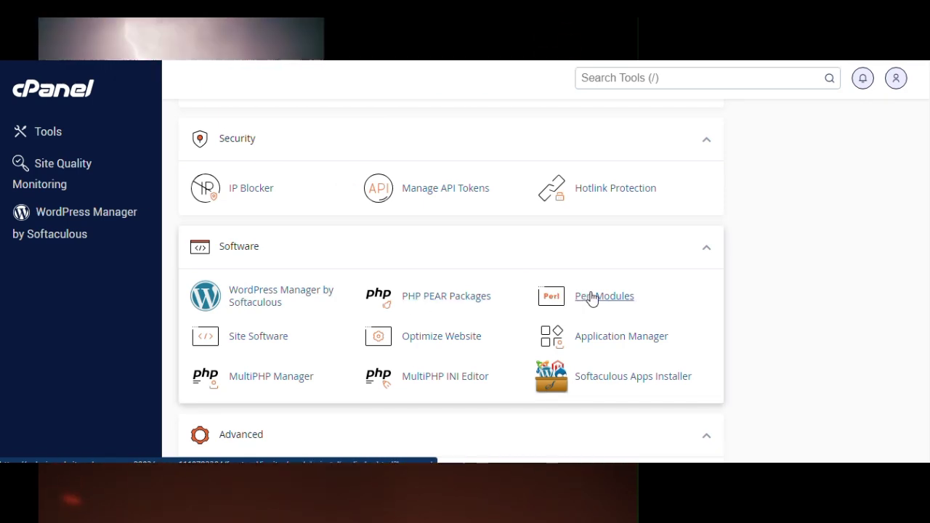
scroll(238, 306, down, 1)
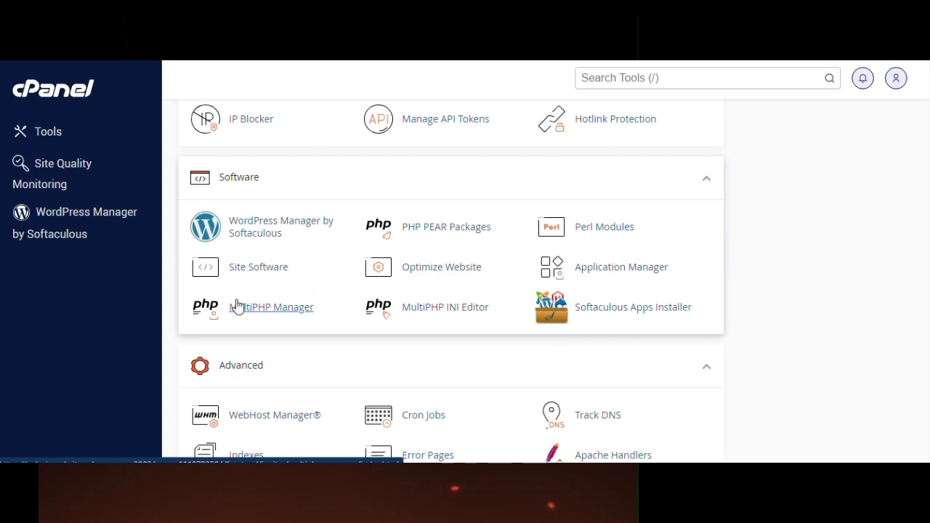
scroll(509, 291, down, 1)
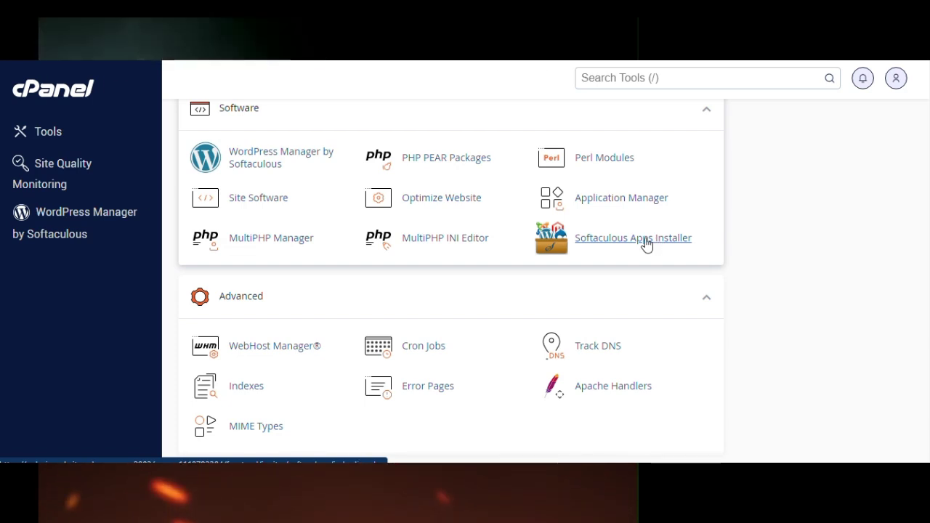
scroll(492, 257, down, 6)
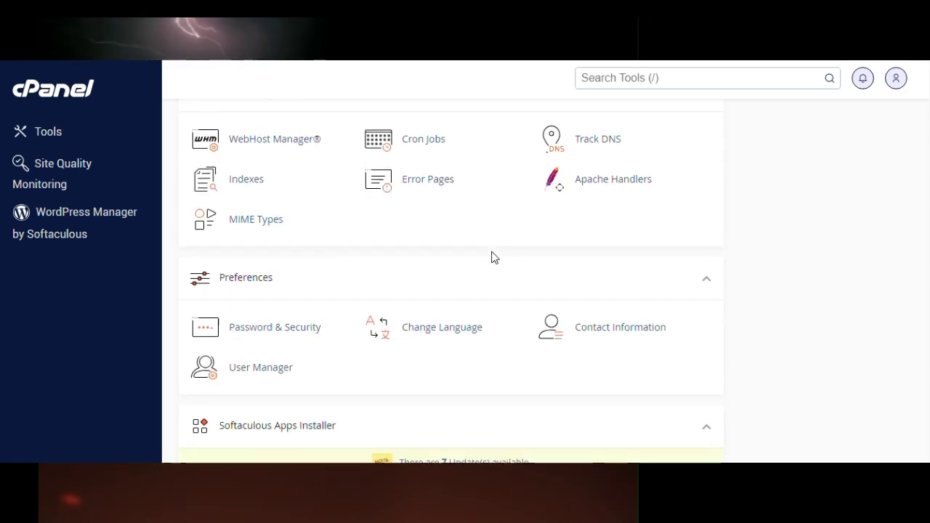
scroll(492, 257, down, 1)
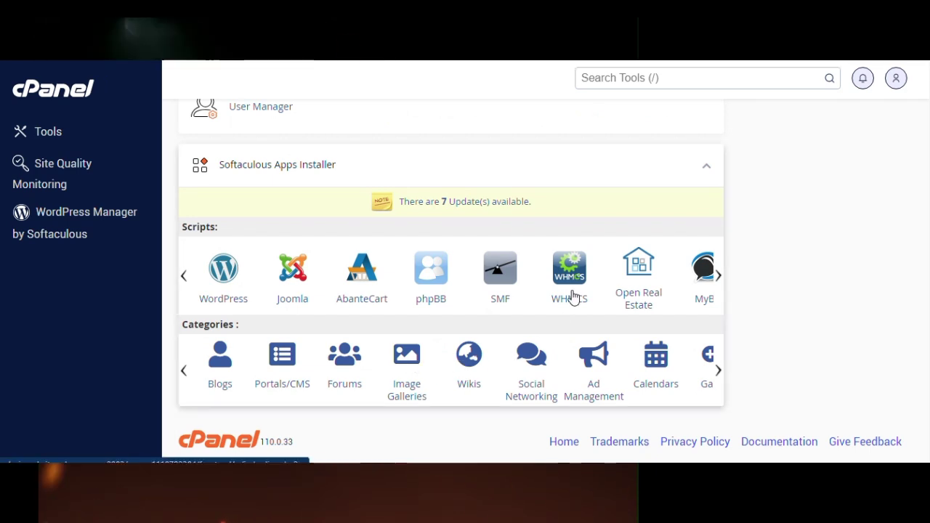
- Open the AbanteCart script in Softaculous and view its screenshots
click(362, 279)
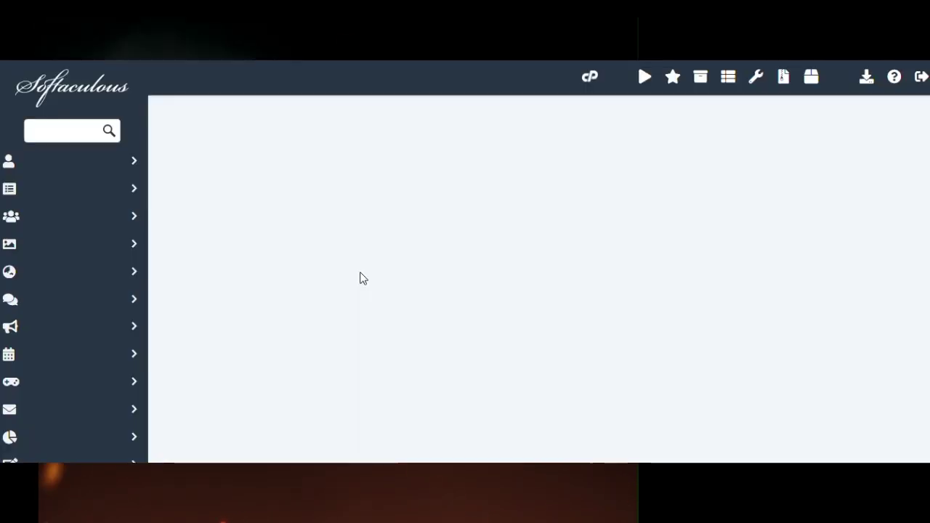
scroll(559, 294, down, 2)
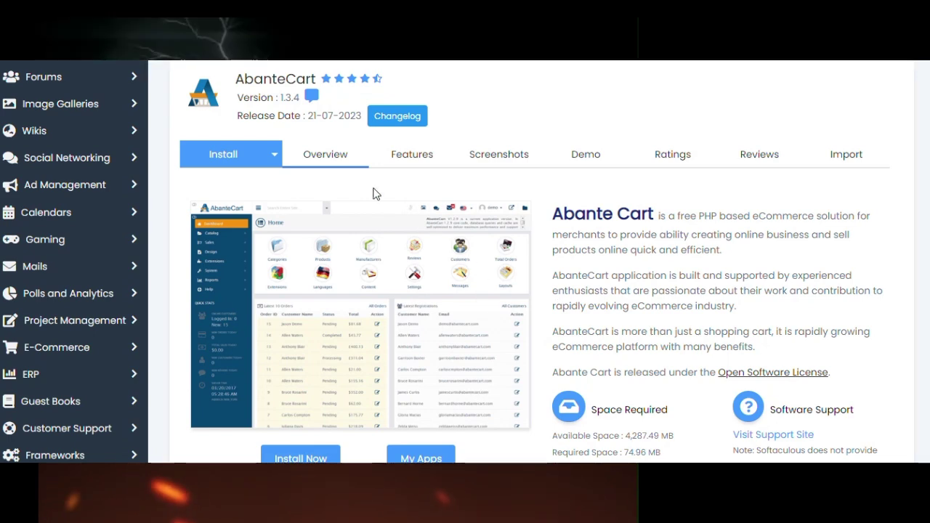
click(504, 164)
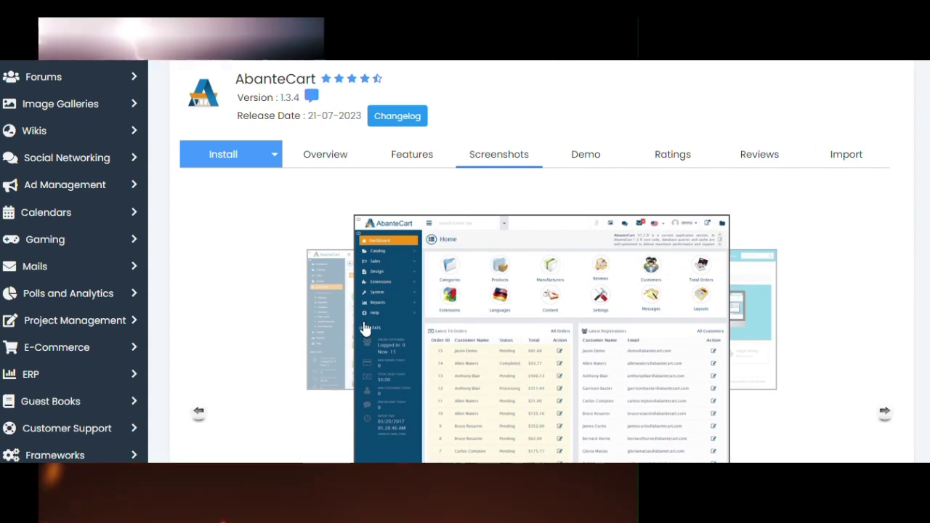
scroll(691, 354, down, 1)
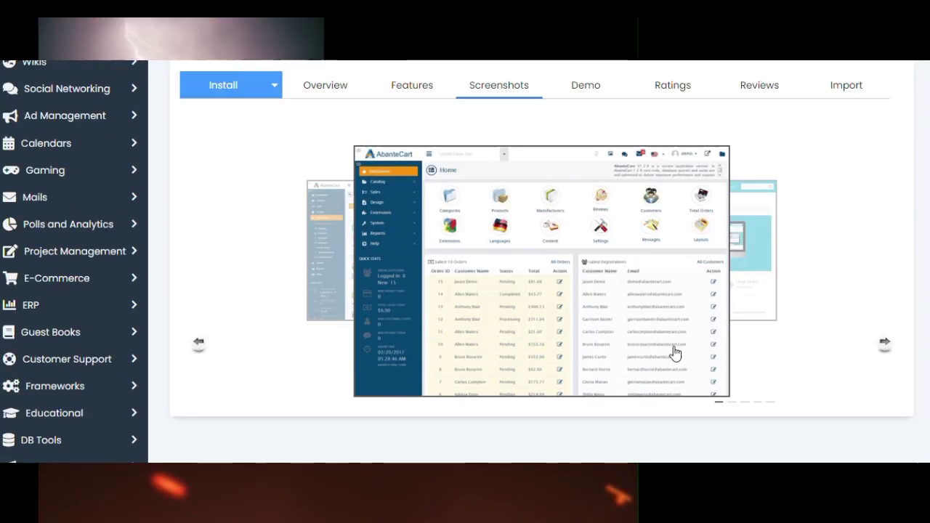
- Look through the Softaculous script categories, from Blogs and Portals/CMS to File Management and Others
scroll(654, 349, up, 1)
scroll(36, 87, up, 1)
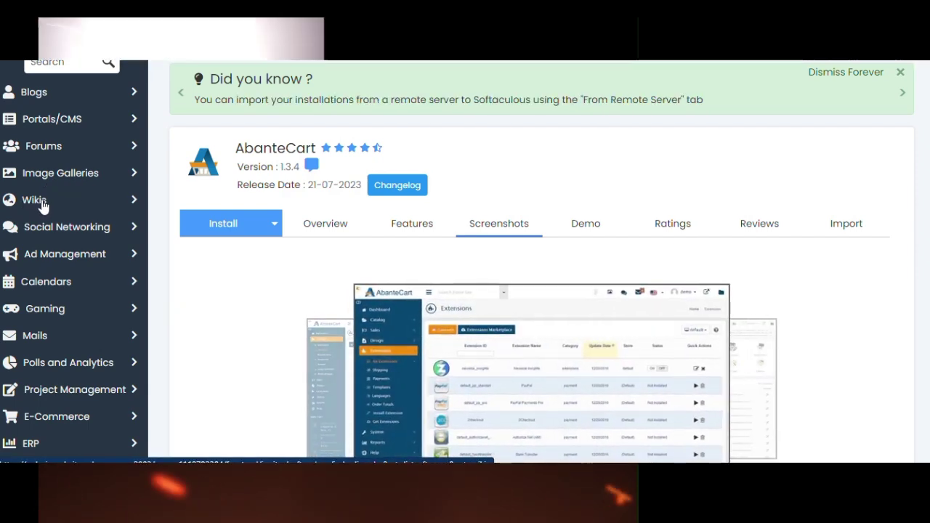
scroll(82, 235, down, 1)
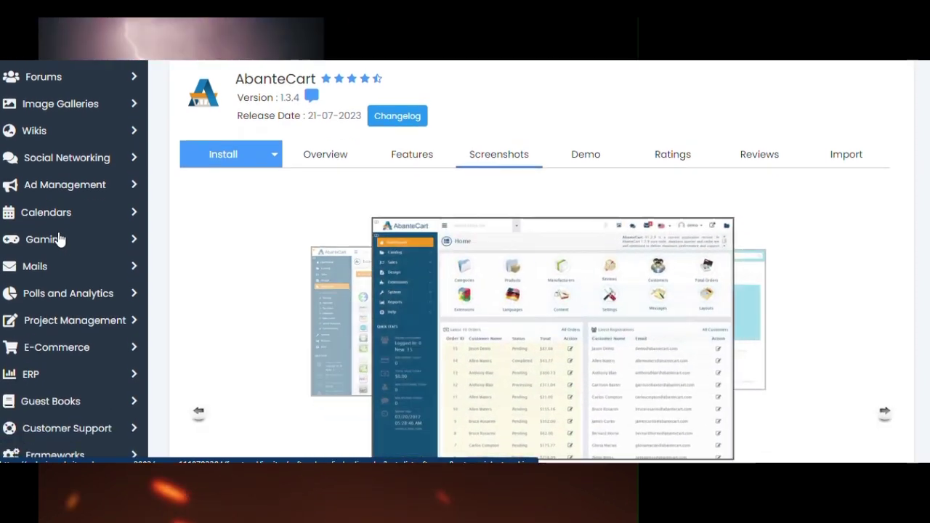
scroll(45, 246, down, 1)
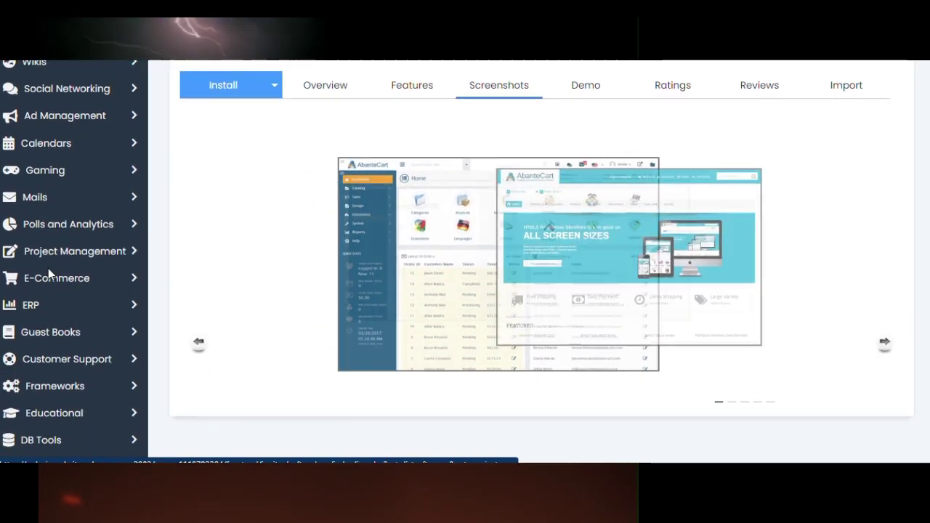
scroll(48, 270, down, 1)
scroll(48, 285, down, 2)
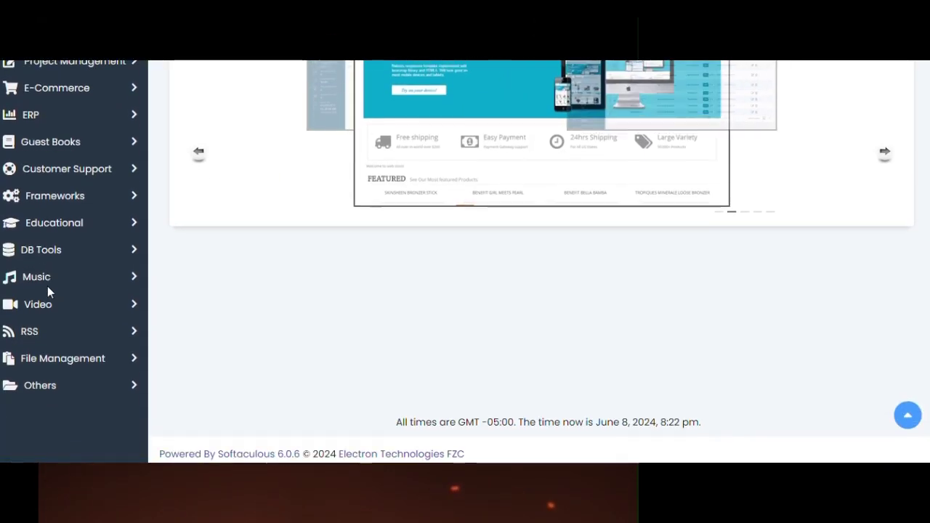
scroll(47, 293, up, 1)
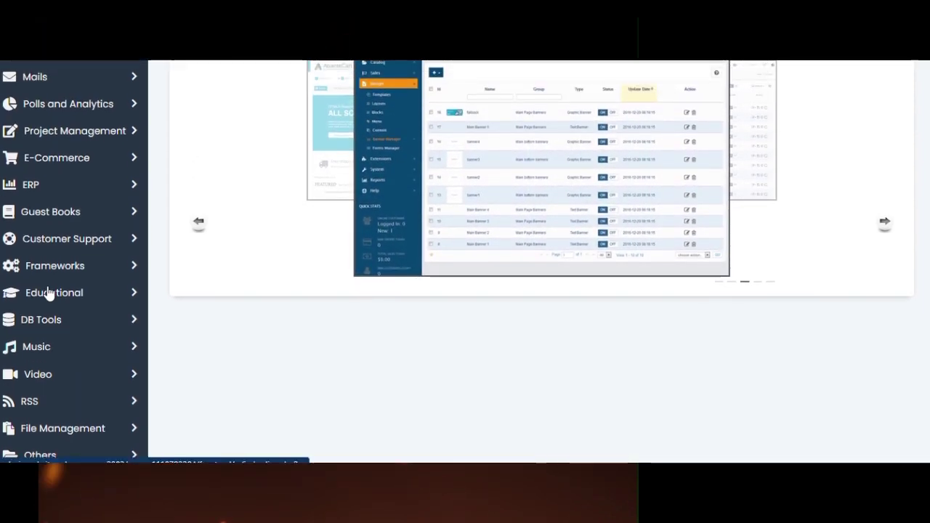
scroll(48, 294, up, 3)
scroll(48, 292, up, 1)
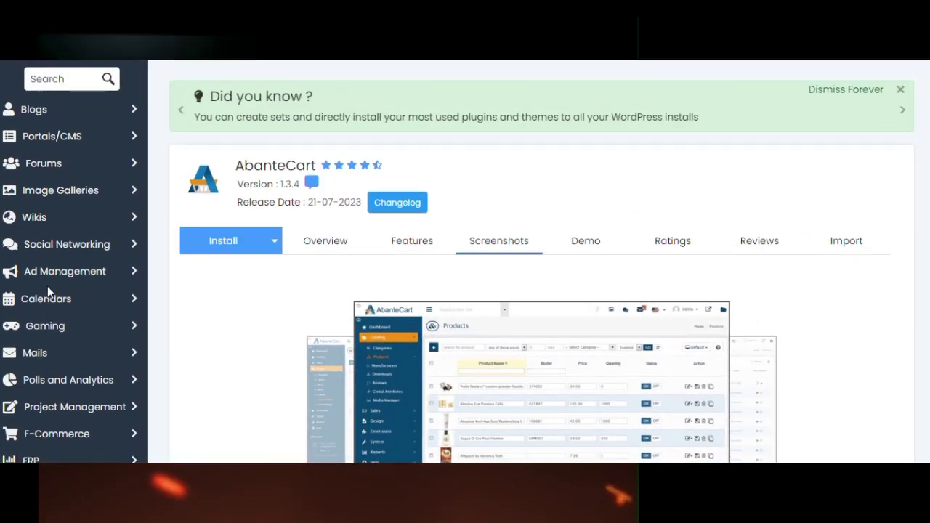
scroll(47, 290, up, 1)
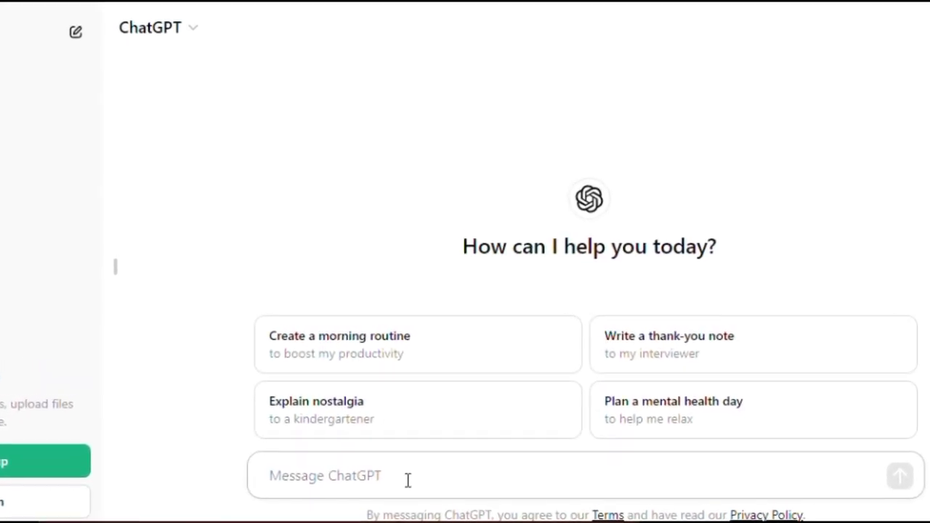
- In ChatGPT, request a quick HTML5 introductory page for a soccer website and copy the generated code
text(write a qui)
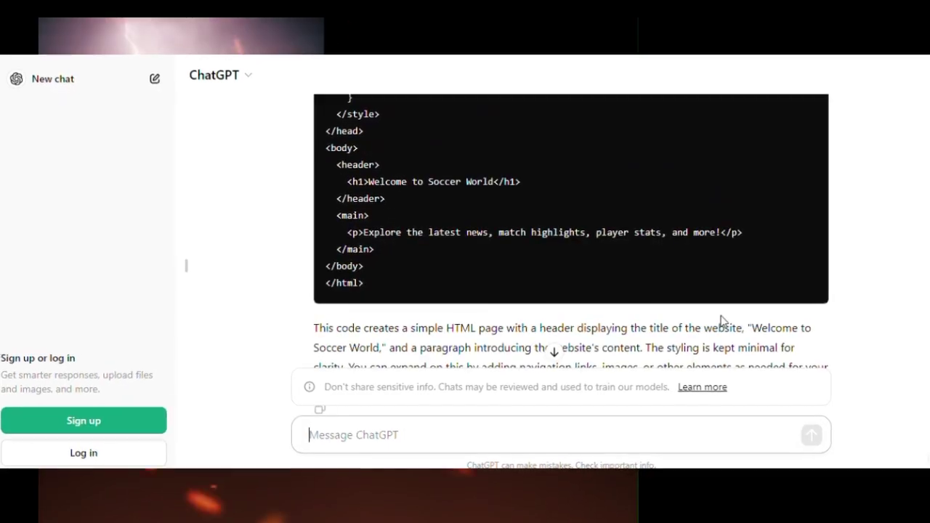
scroll(723, 320, up, 10)
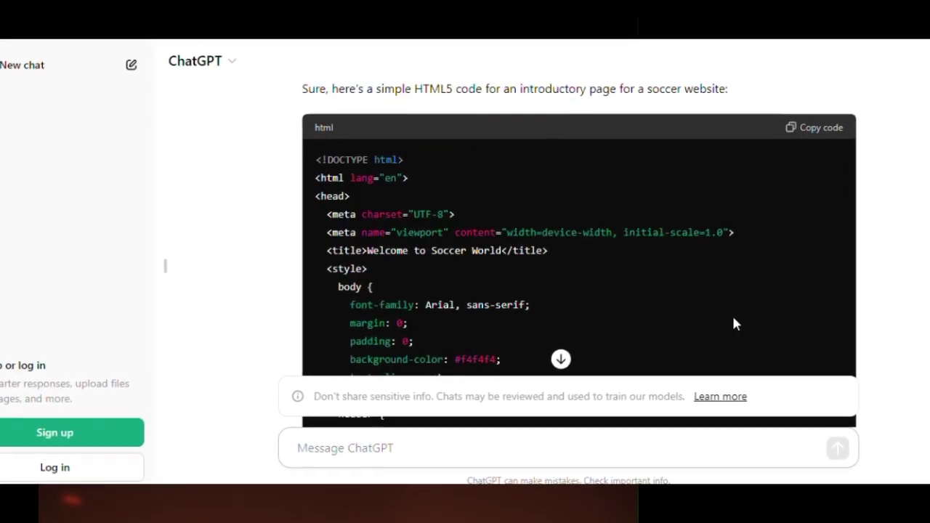
click(825, 124)
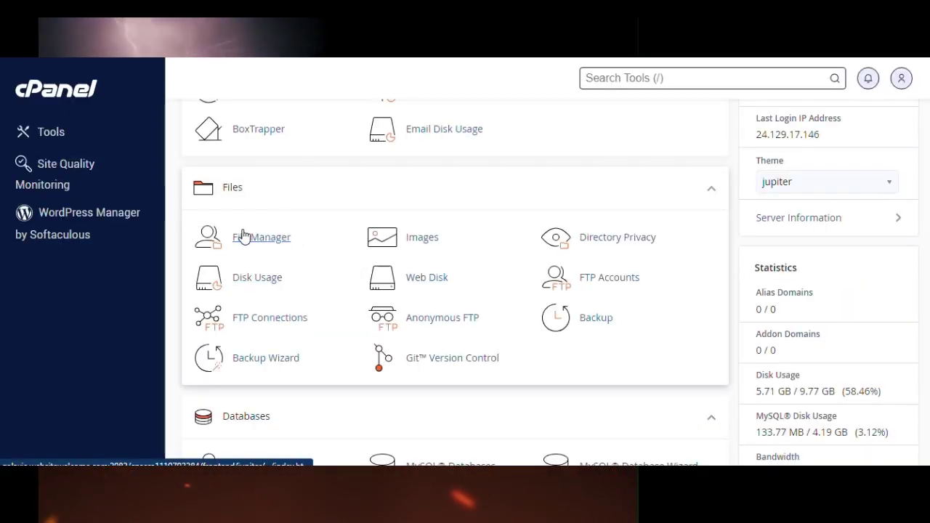
- Switch to cPanel and open the public_html folder in File Manager
click(245, 237)
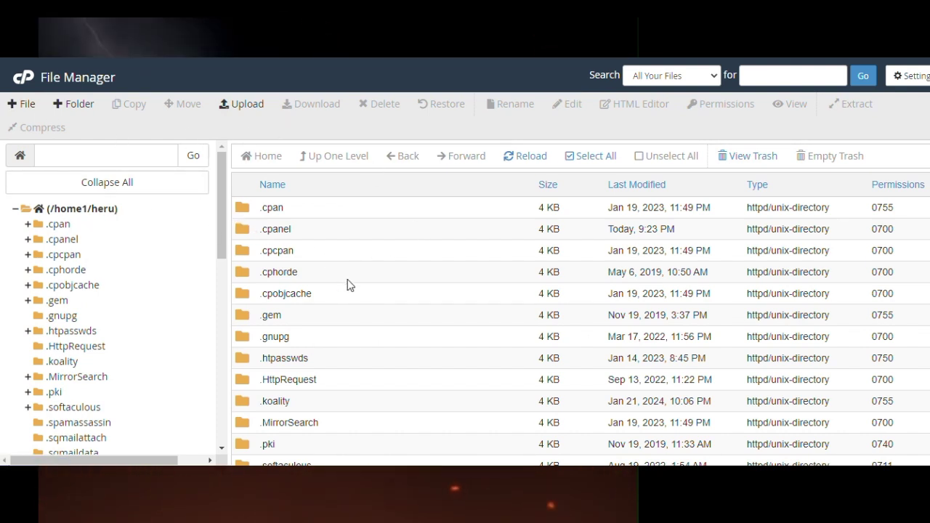
scroll(508, 359, down, 5)
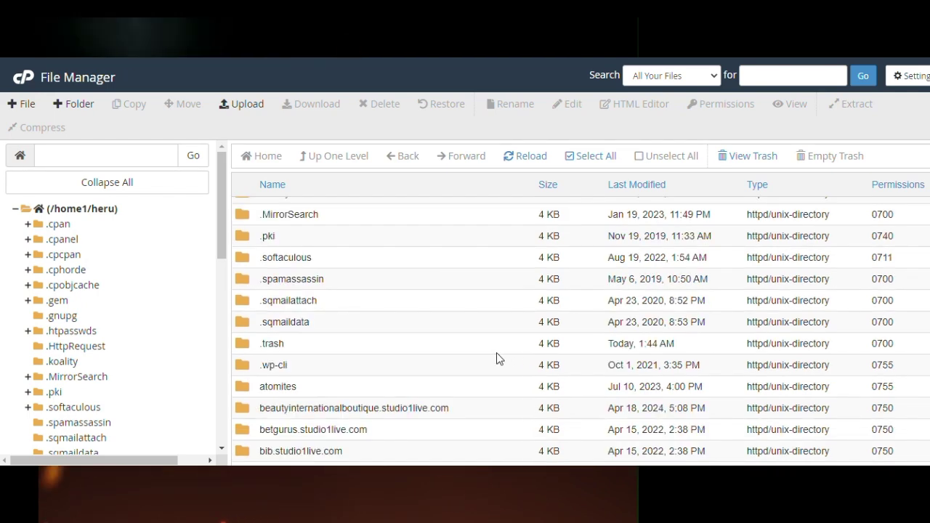
scroll(482, 353, down, 5)
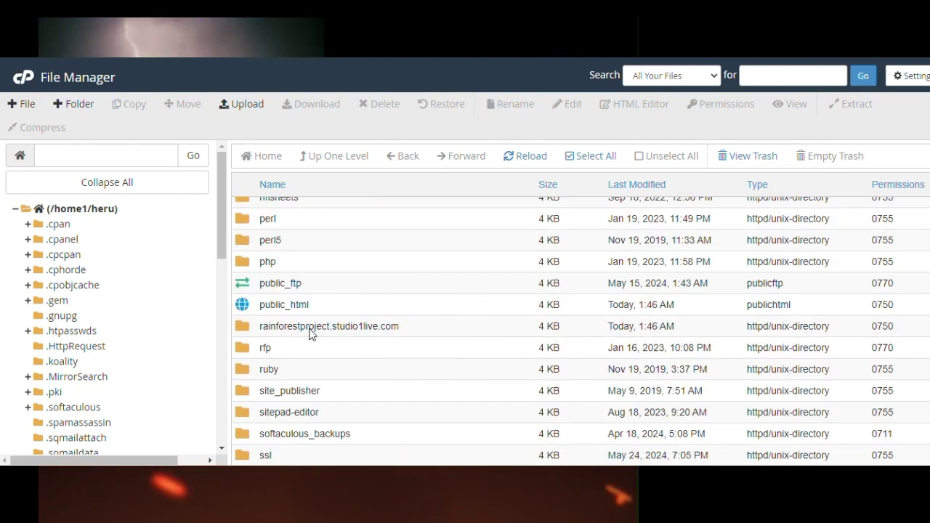
double_click(270, 304)
double_click(243, 306)
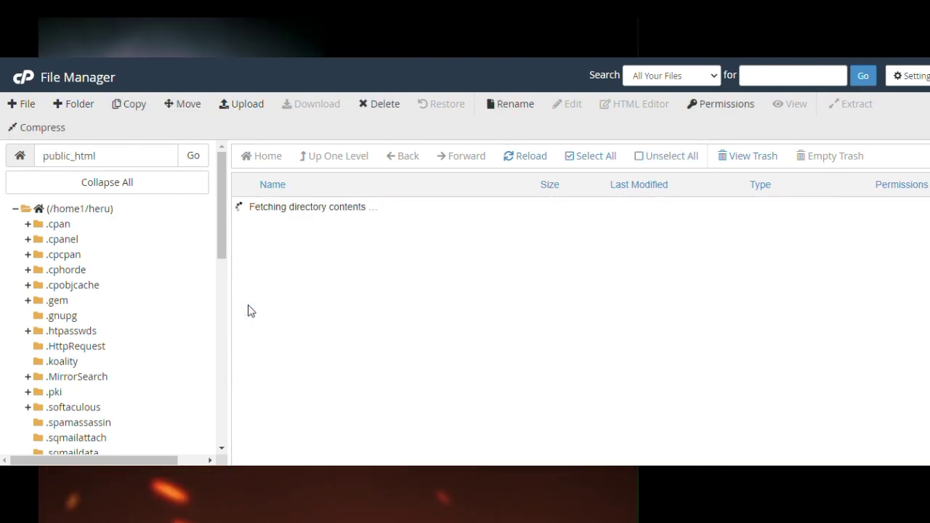
- Create a new file named quebutter.html in /public_html
scroll(421, 352, down, 4)
scroll(445, 354, down, 5)
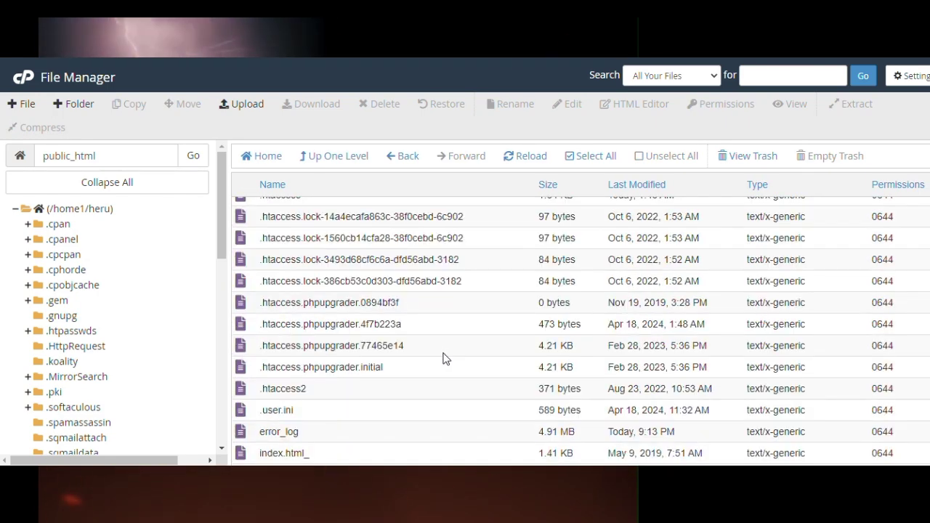
click(22, 109)
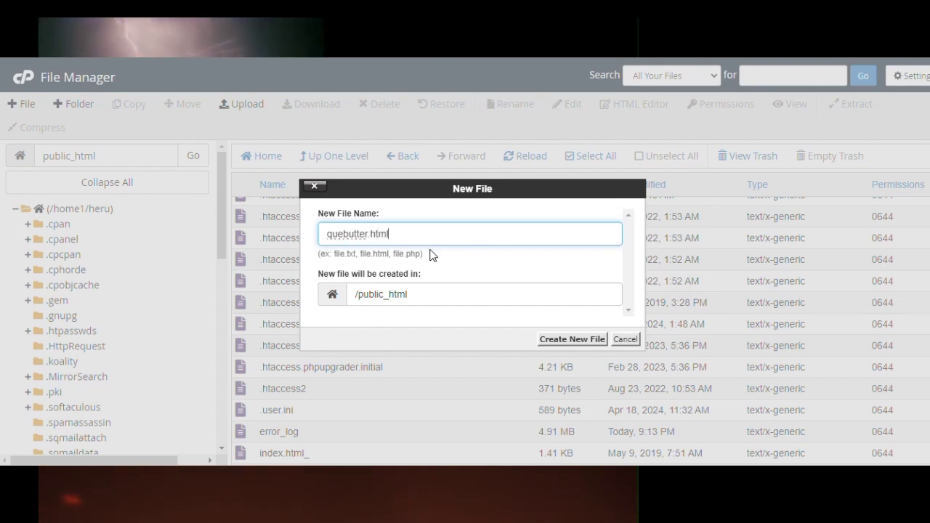
click(571, 340)
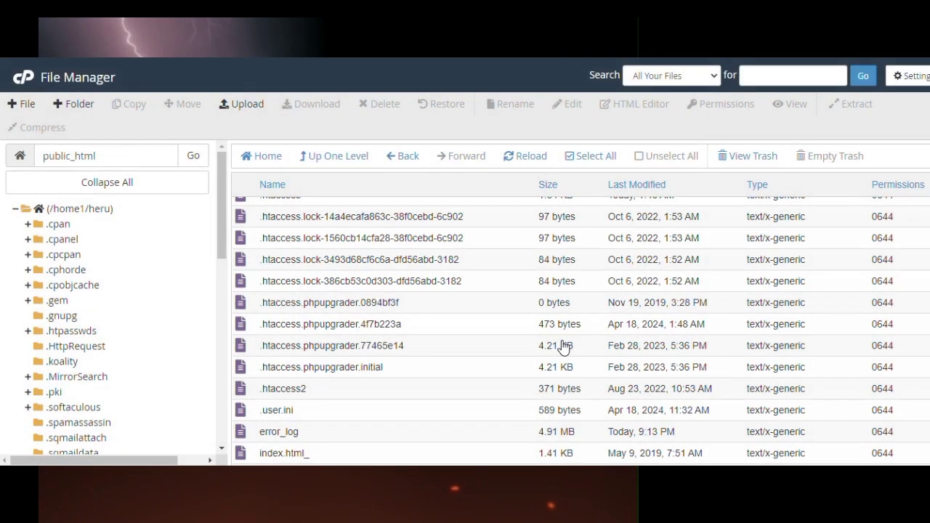
- Find quebutter.html in the public_html listing and open it in the HTML Editor
scroll(524, 349, down, 3)
scroll(519, 352, down, 3)
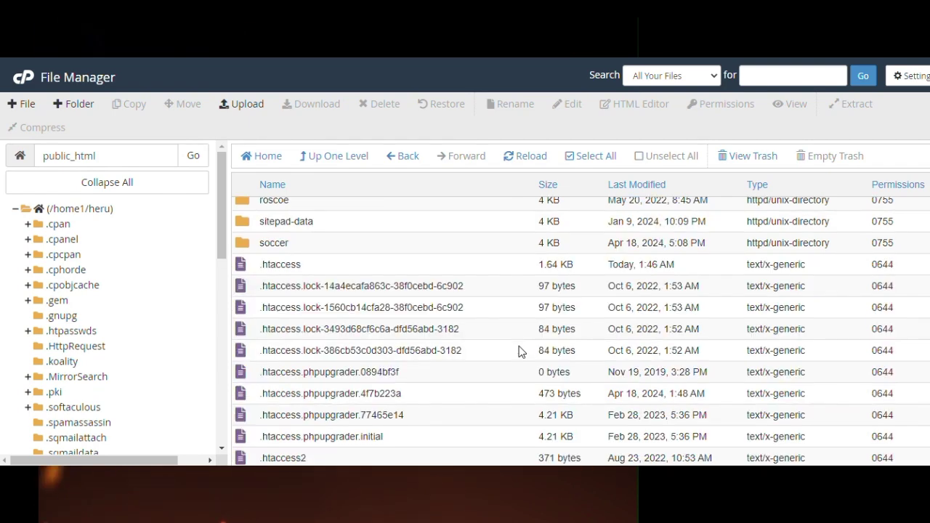
scroll(517, 353, down, 2)
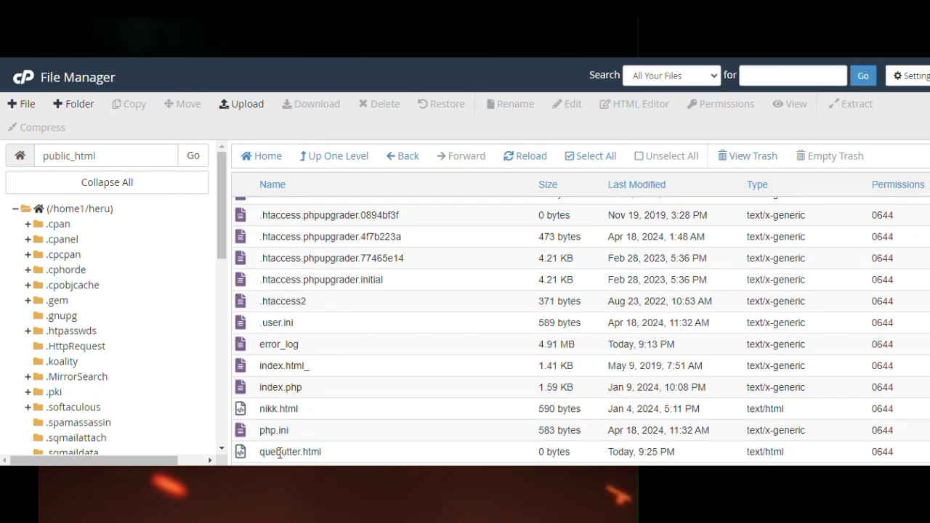
click(282, 451)
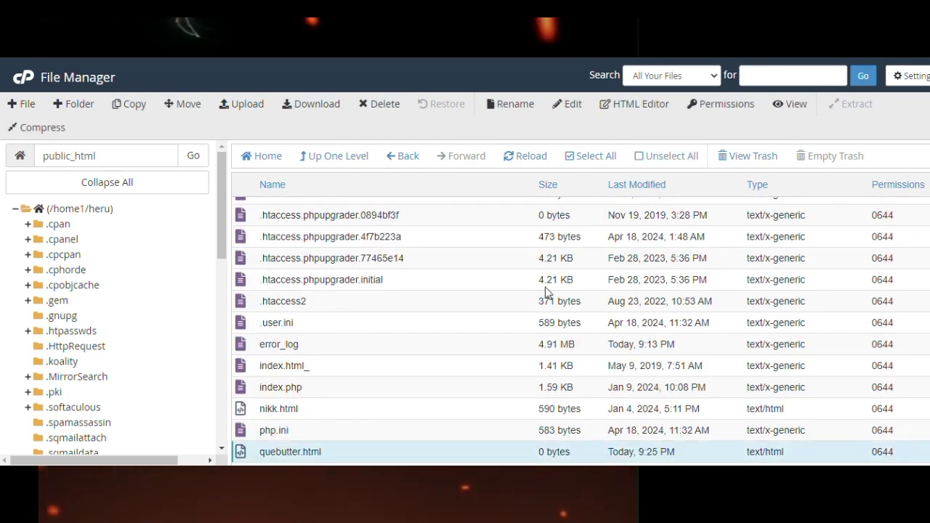
click(623, 103)
click(596, 373)
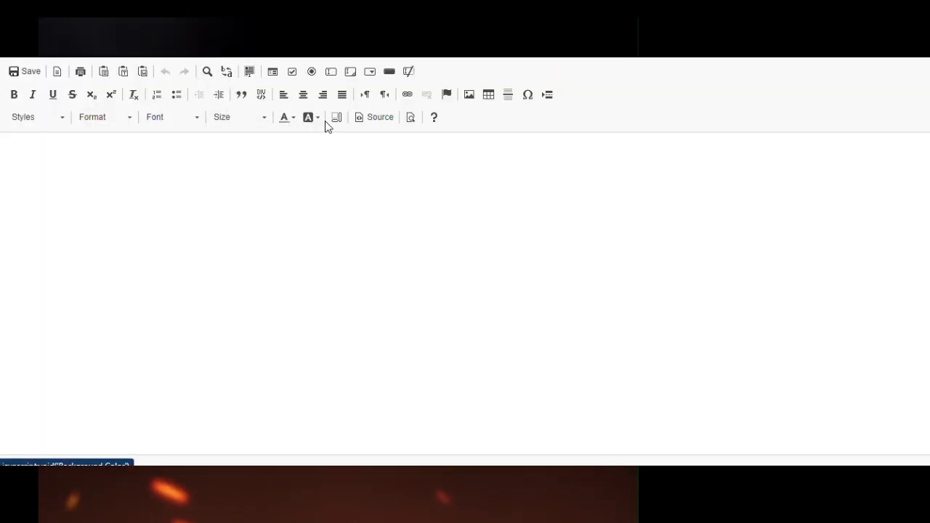
- Replace the whole HTML source of quebutter.html with the copied soccer page code and save the file
click(370, 118)
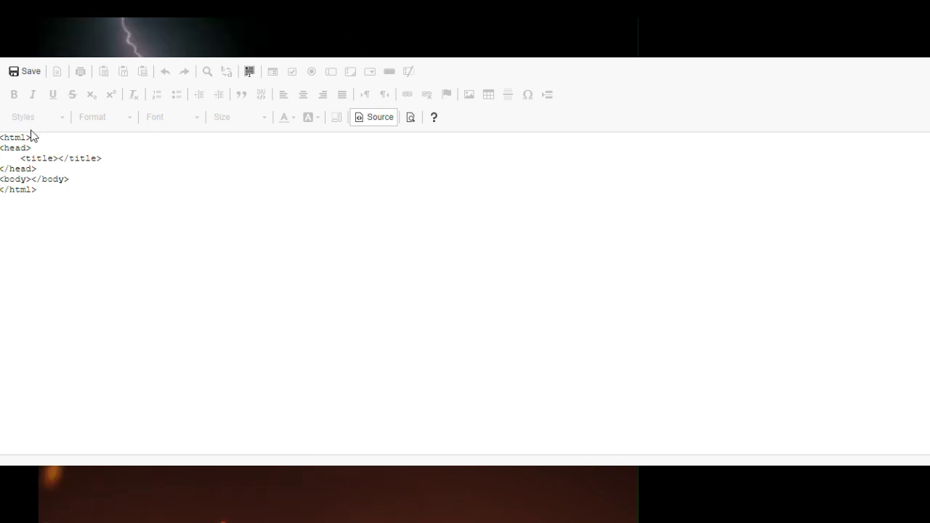
key(ctrl+a)
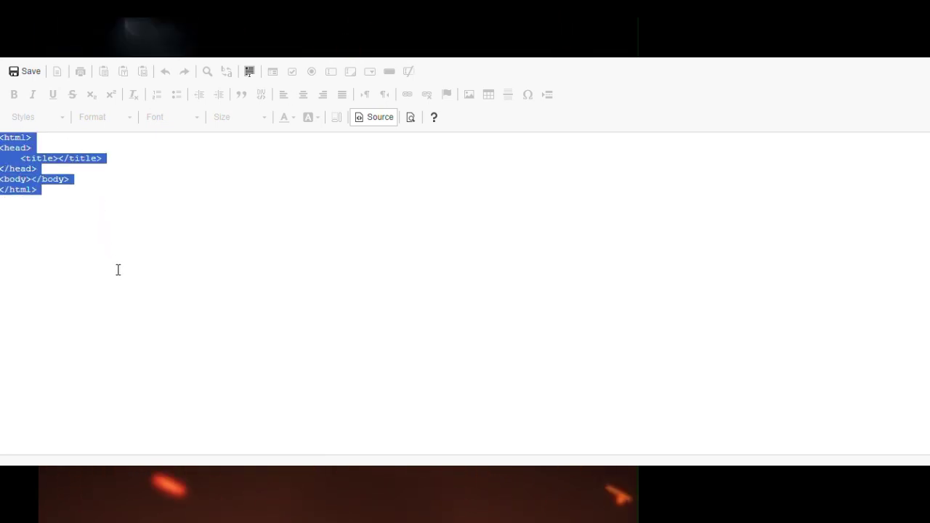
key(ctrl+v)
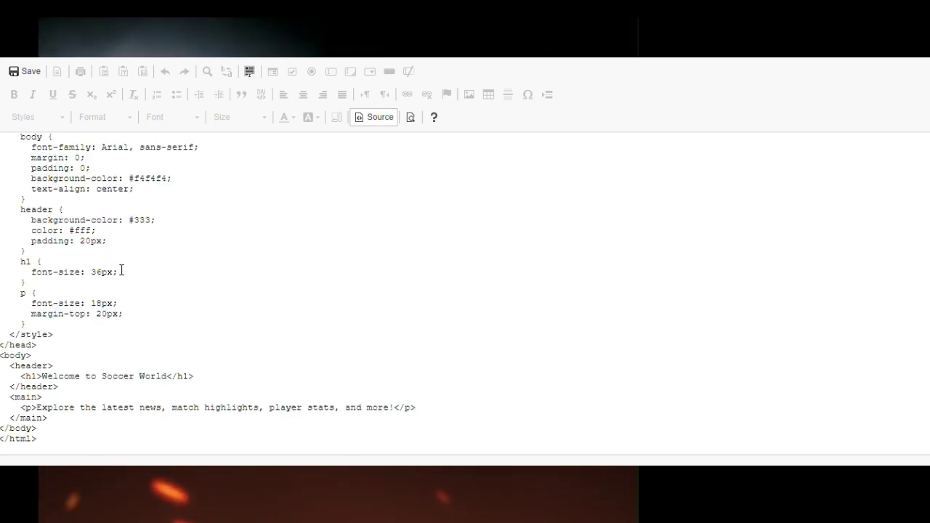
scroll(244, 272, up, 2)
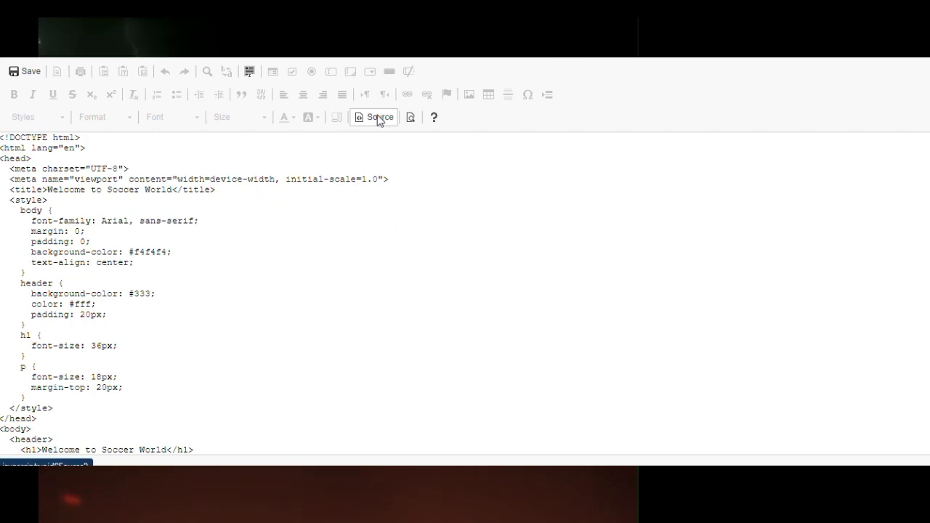
click(19, 73)
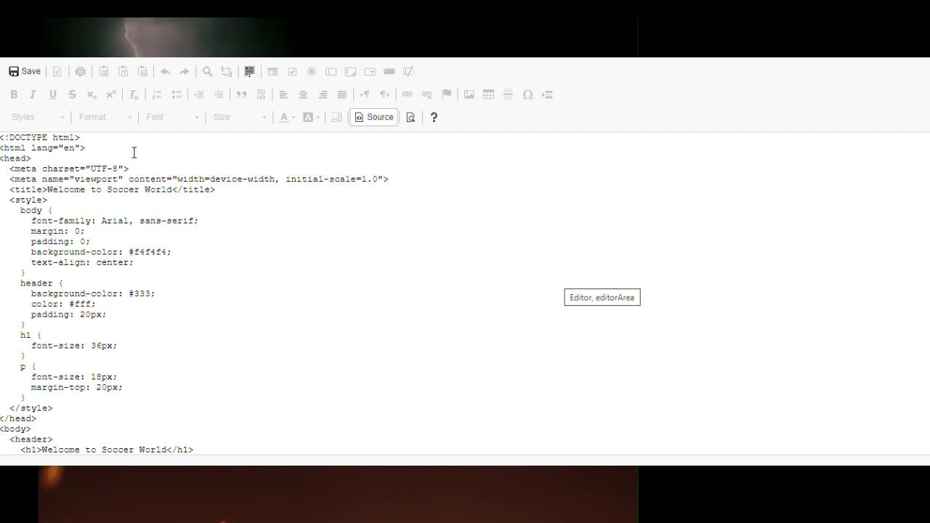
- Preview the rendered soccer page, return to its HTML source and review the code through to the closing tags
click(361, 117)
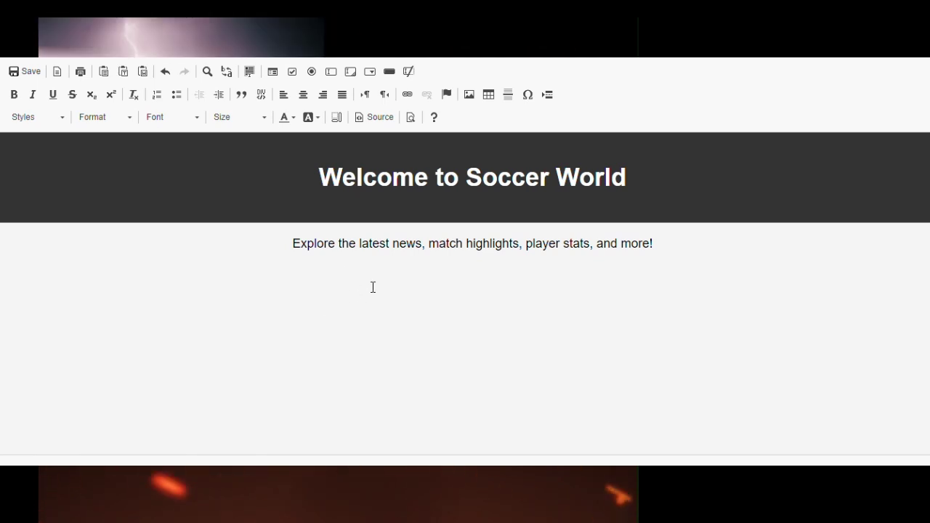
click(376, 119)
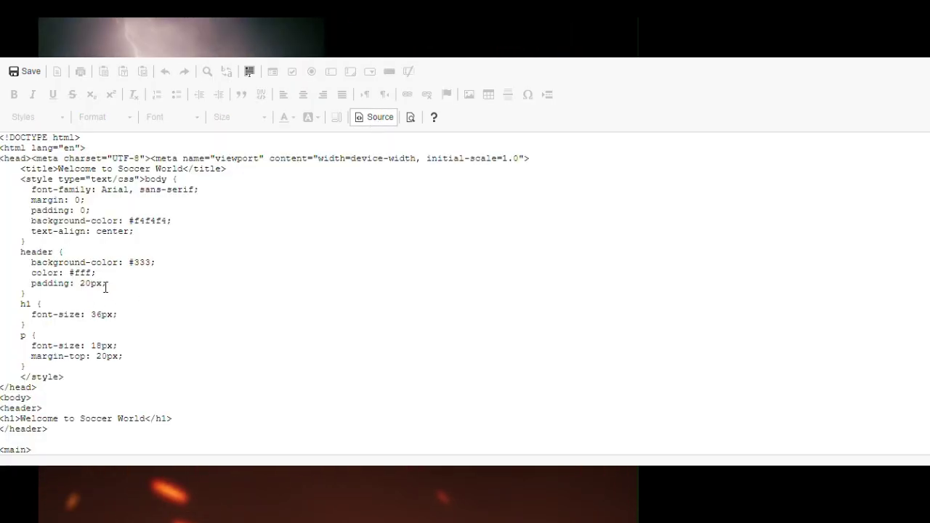
scroll(170, 322, down, 2)
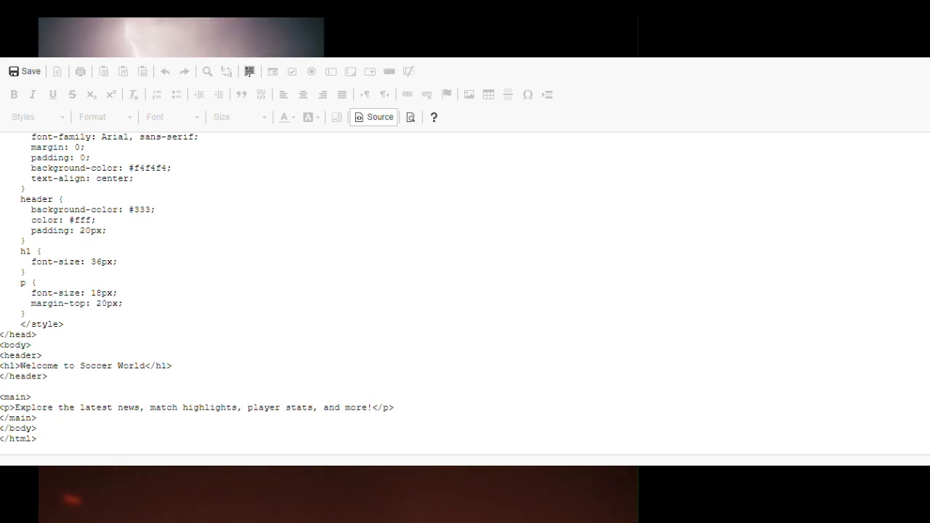
- Switch to the ChatGPT conversation containing the generated soccer page code
click(726, 43)
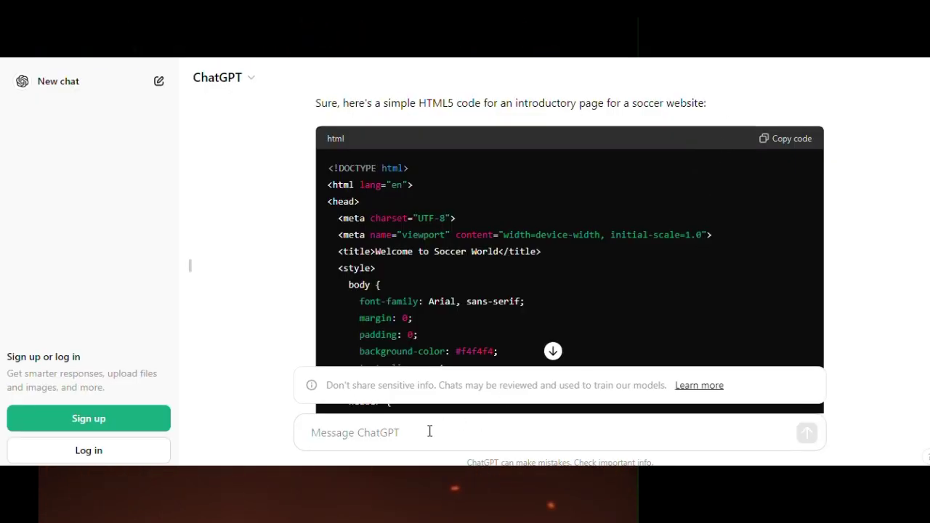